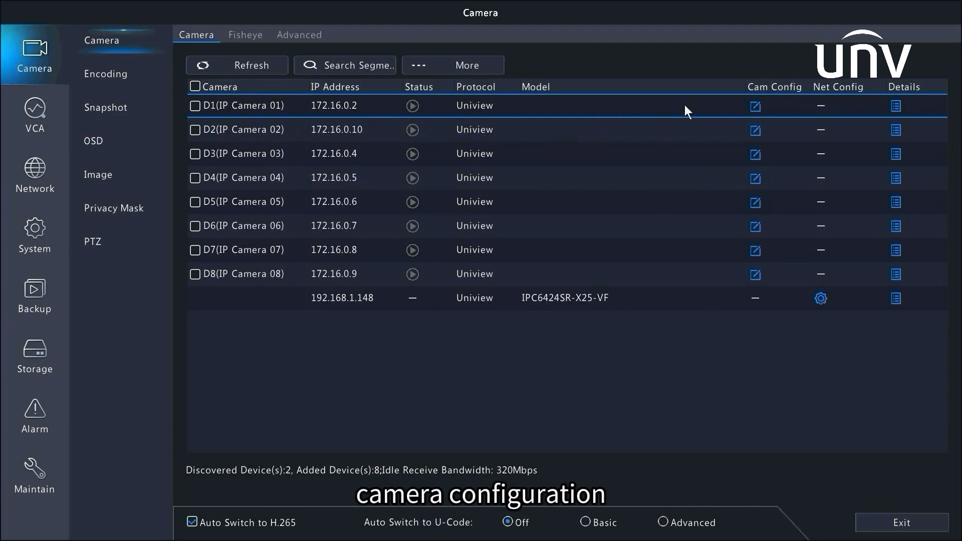
- Configure camera D1 with add mode IP Address and protocol Uniview, and choose the discovered device 192.168.1.148
{"action": "left_click", "coordinate": [756, 107]}
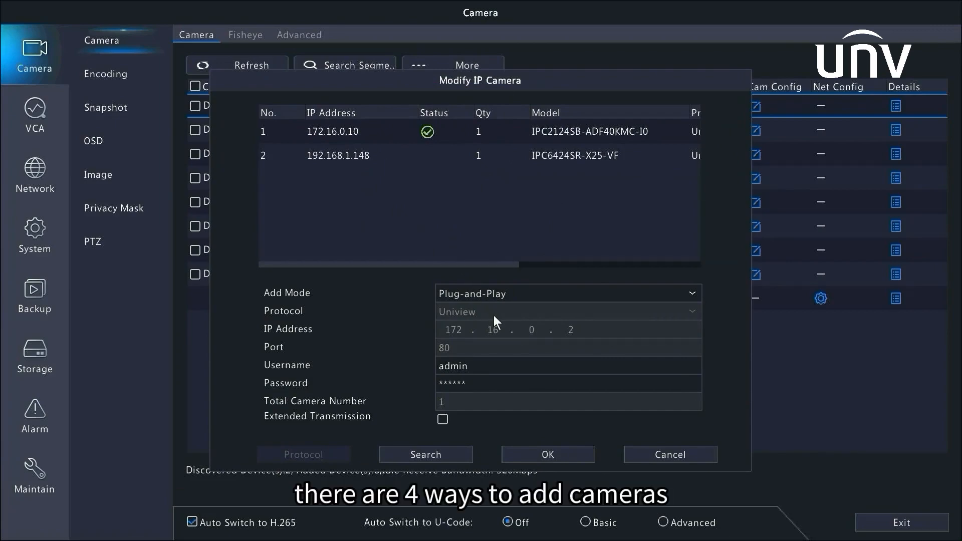
{"action": "left_click", "coordinate": [492, 291]}
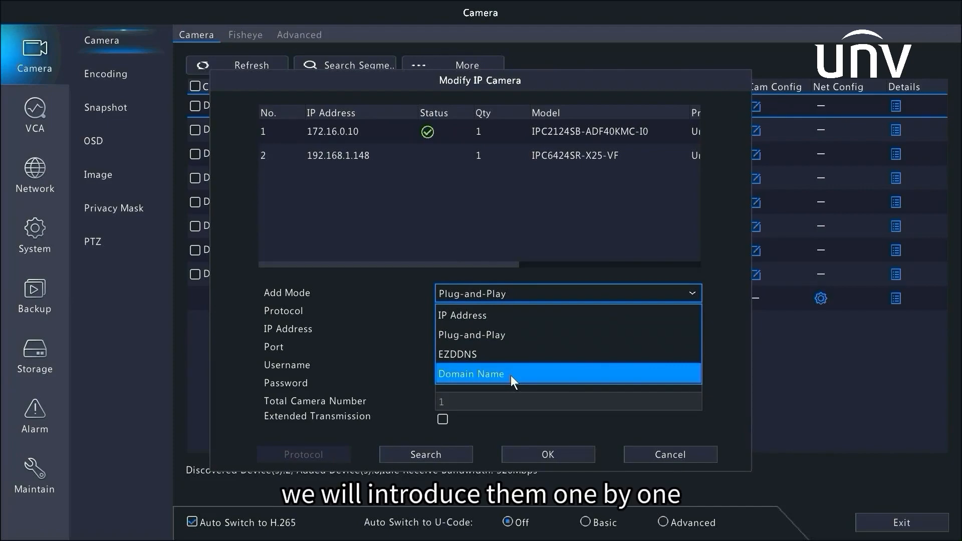
{"action": "left_click", "coordinate": [516, 323]}
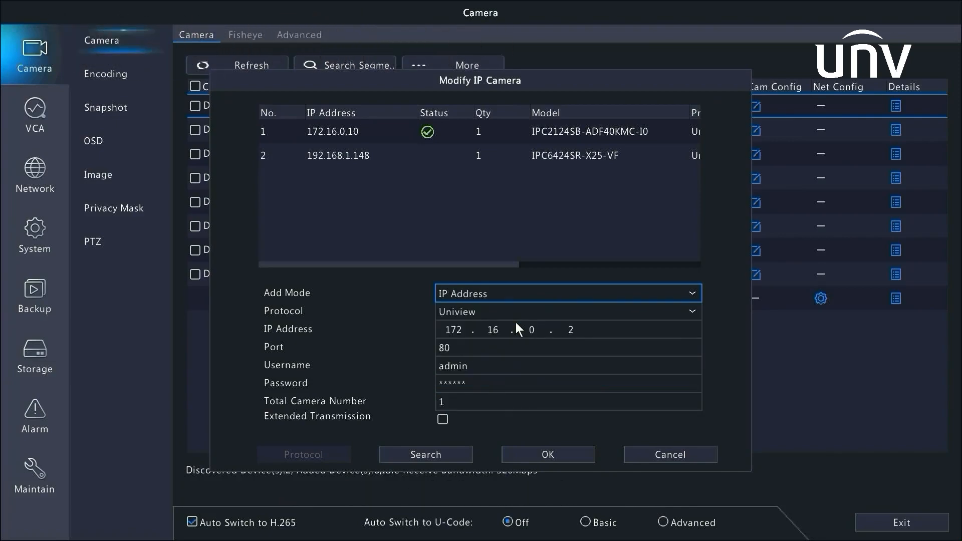
{"action": "left_click", "coordinate": [516, 306]}
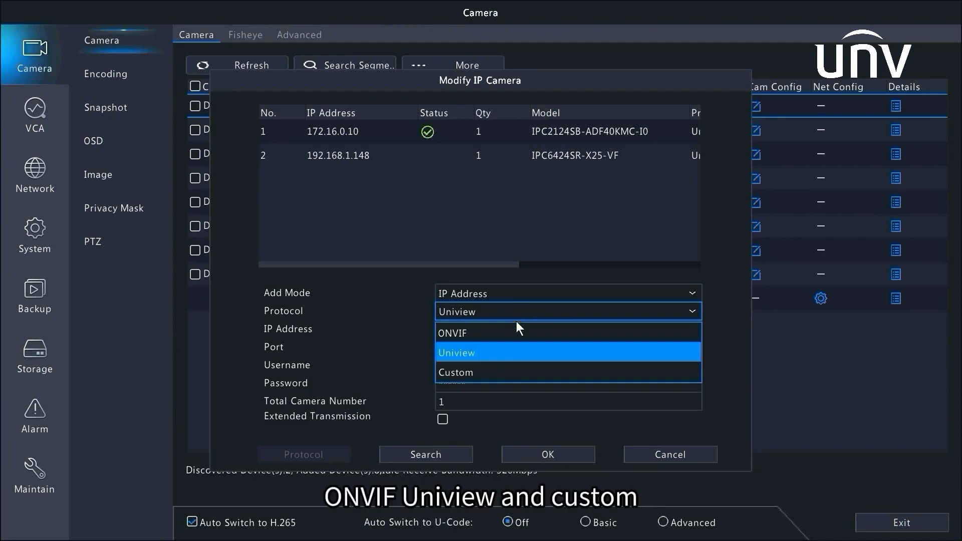
{"action": "left_click", "coordinate": [528, 357]}
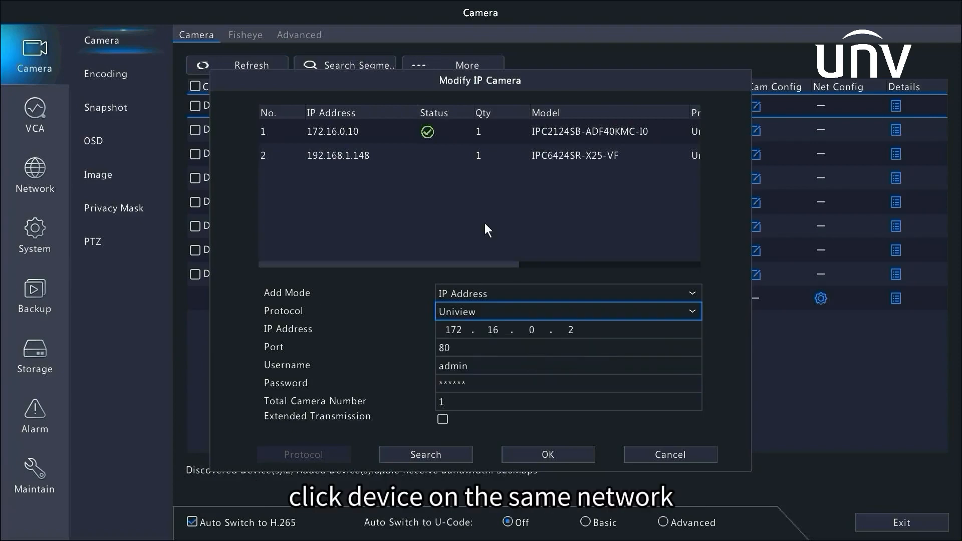
{"action": "left_click", "coordinate": [473, 153]}
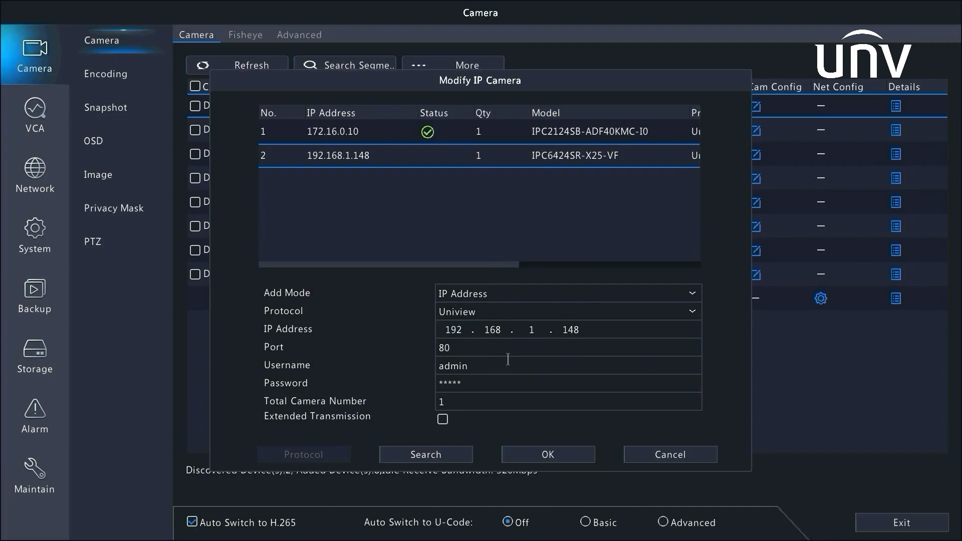
- Replace D1's password with the camera's account password, save the configuration, and check the camera's status in the refreshed list
{"action": "left_click", "coordinate": [508, 389]}
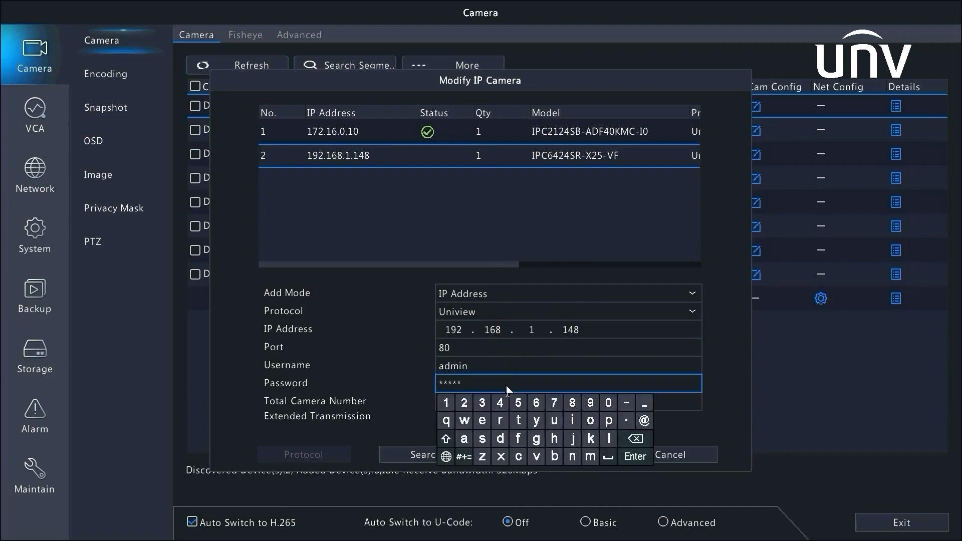
{"action": "left_click", "coordinate": [635, 439]}
{"action": "left_click", "coordinate": [450, 439]}
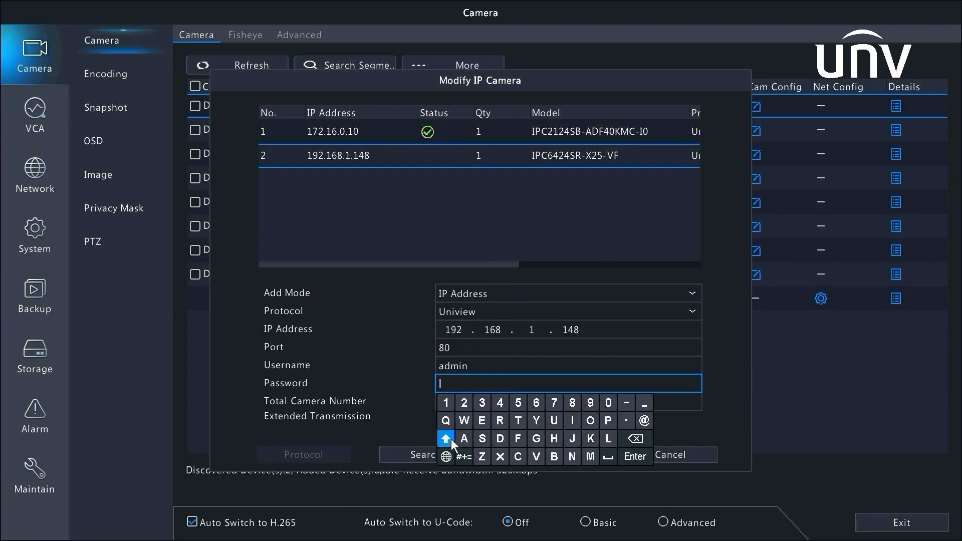
{"action": "left_click", "coordinate": [554, 422]}
{"action": "left_click", "coordinate": [446, 439]}
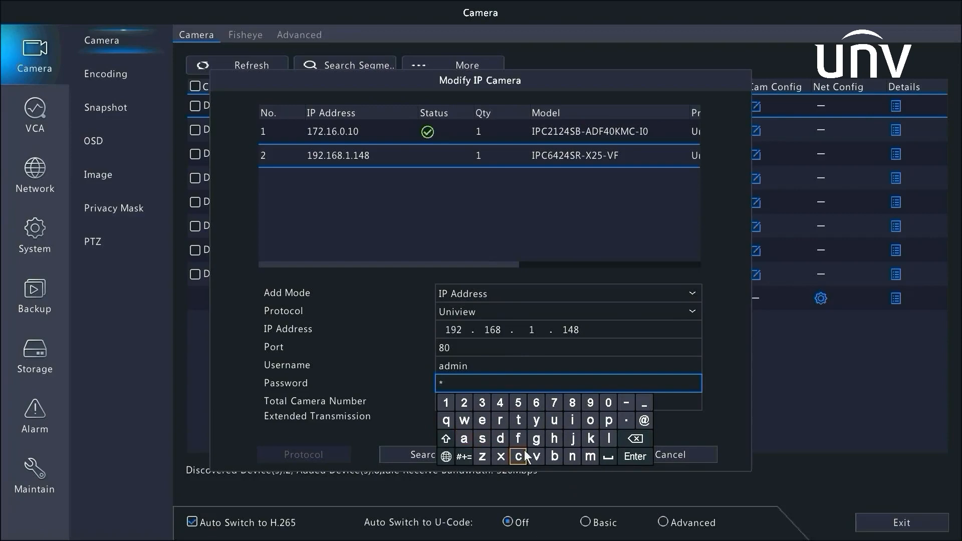
{"action": "left_click", "coordinate": [571, 456]}
{"action": "left_click", "coordinate": [639, 453]}
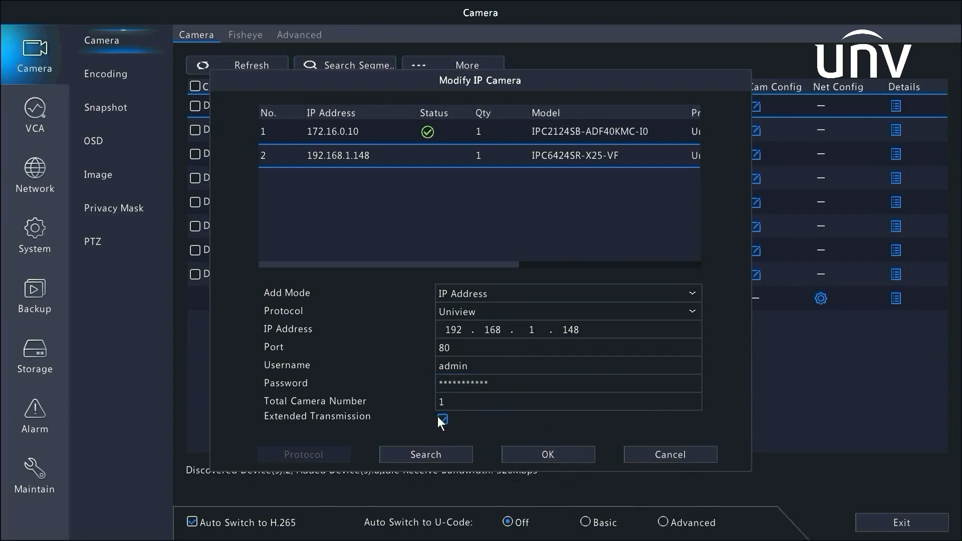
{"action": "left_click", "coordinate": [512, 456]}
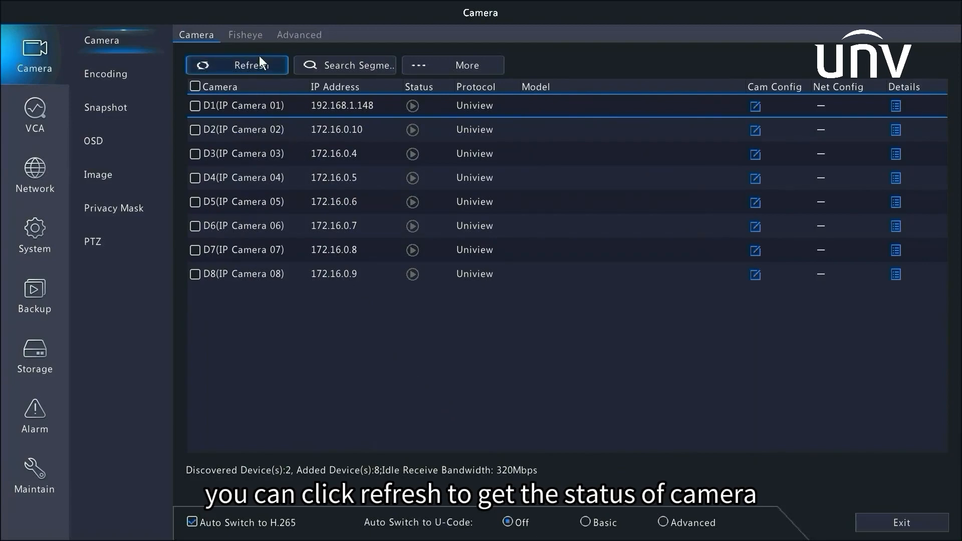
{"action": "mouse_move", "coordinate": [416, 105]}
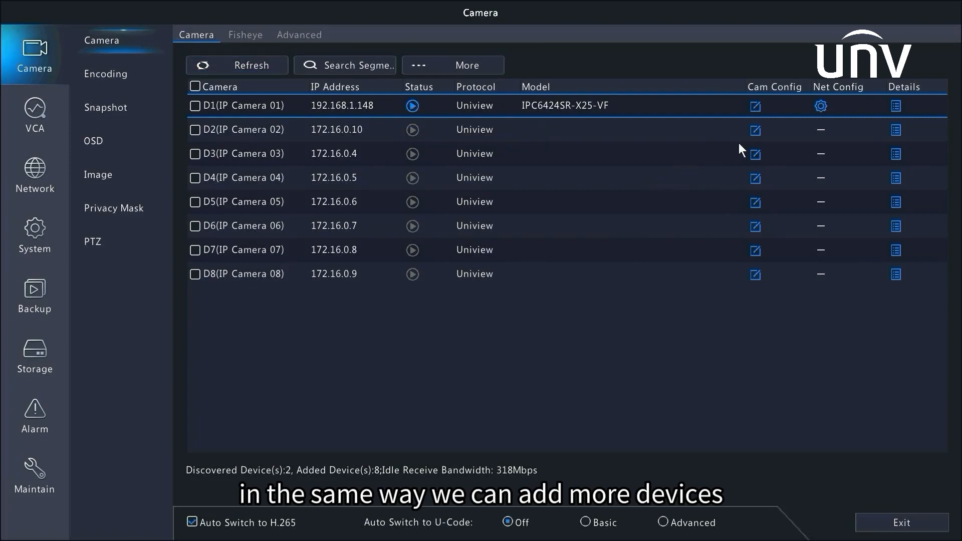
- Configure camera D2 with the Plug-and-Play add mode and save its settings
{"action": "left_click", "coordinate": [755, 130]}
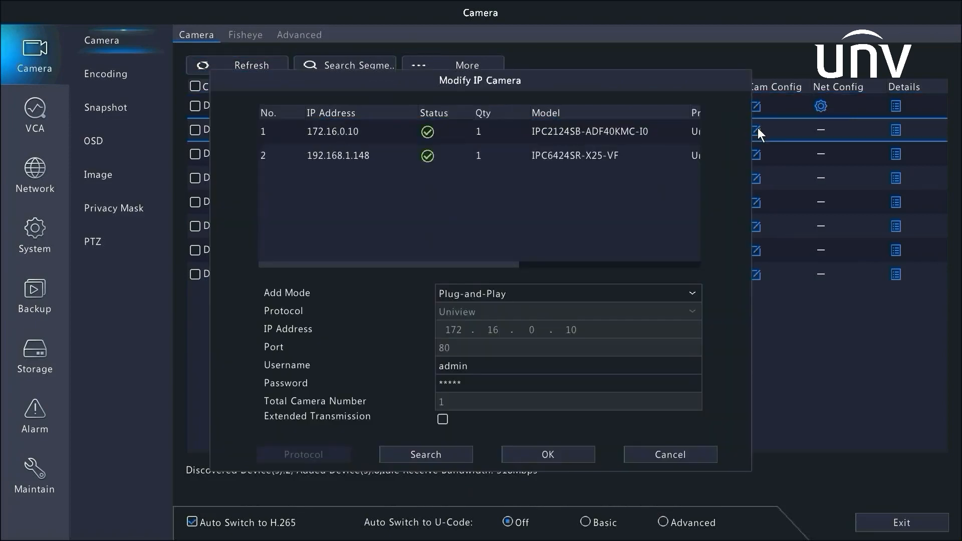
{"action": "left_click", "coordinate": [641, 286]}
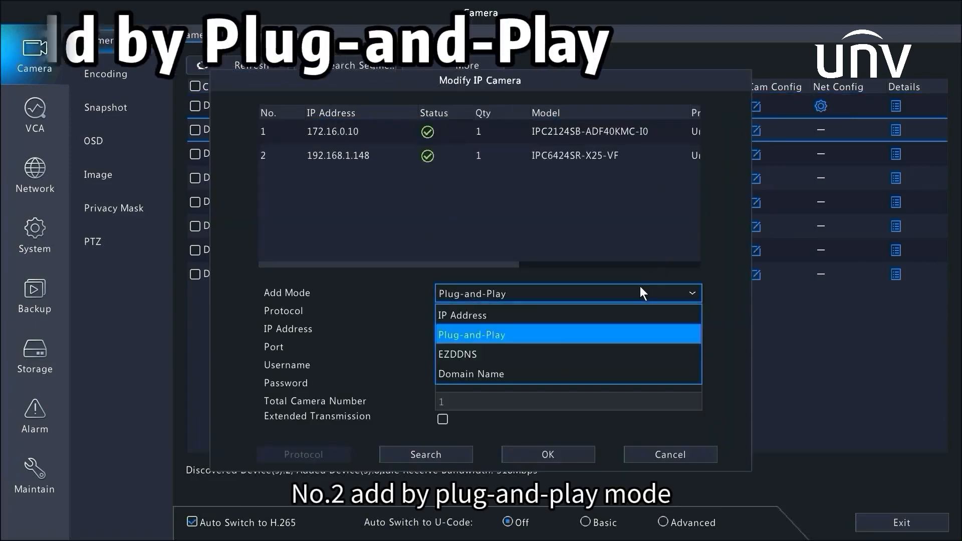
{"action": "left_click", "coordinate": [529, 333]}
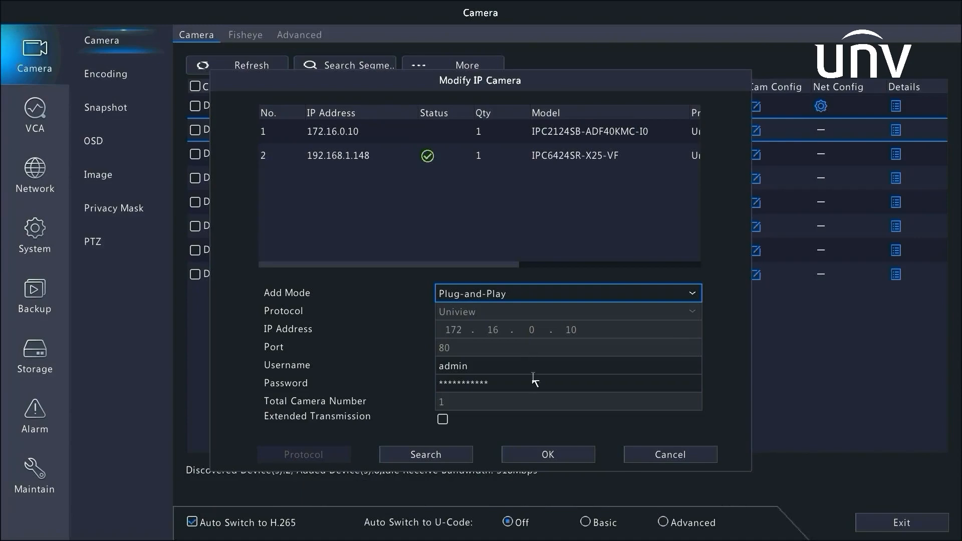
{"action": "left_click", "coordinate": [547, 454]}
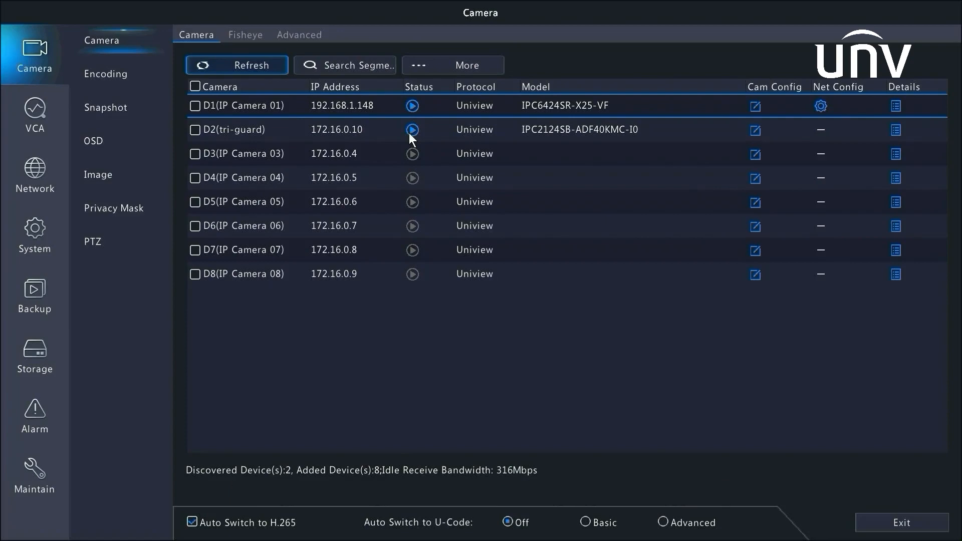
- Try the EZDDNS add mode for camera D3 and the Domain Name add mode for camera D4
{"action": "left_click", "coordinate": [751, 155]}
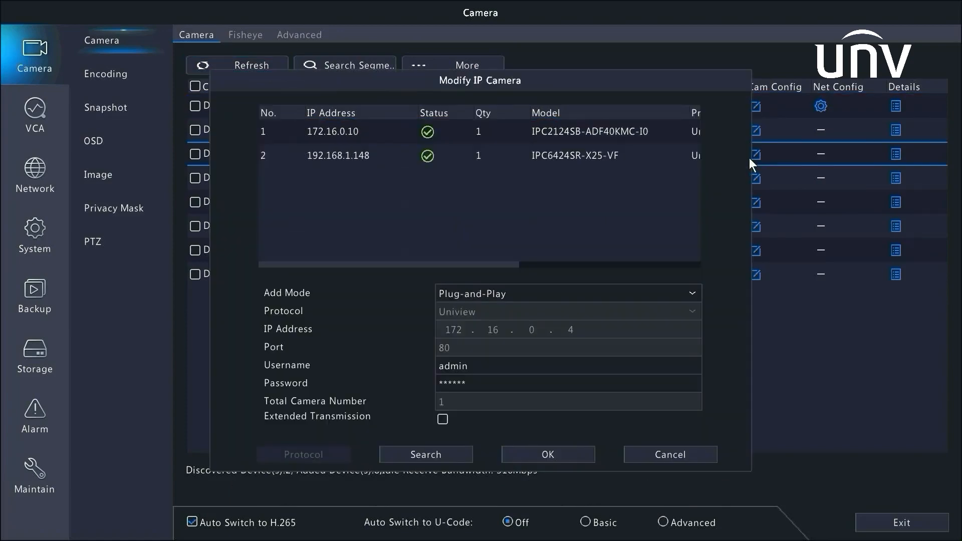
{"action": "left_click", "coordinate": [621, 293]}
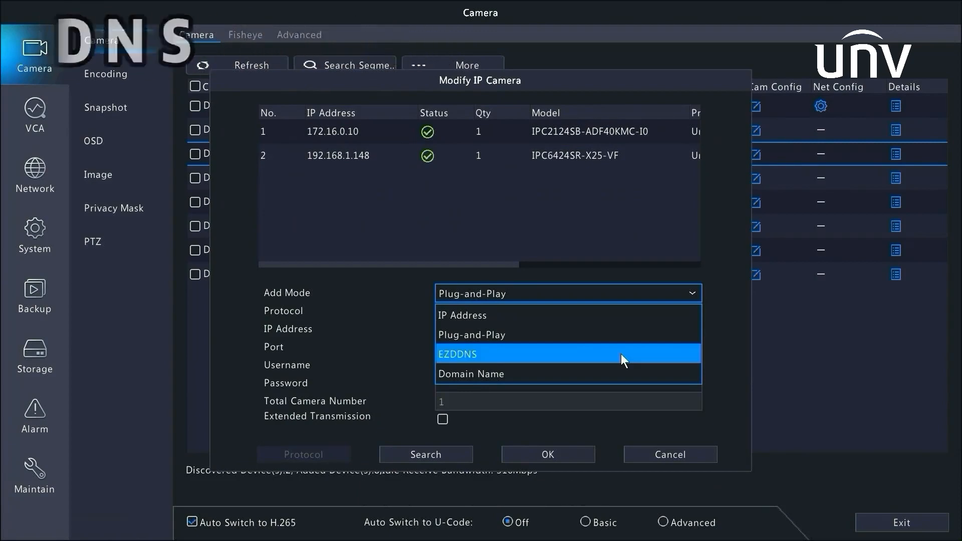
{"action": "left_click", "coordinate": [621, 354]}
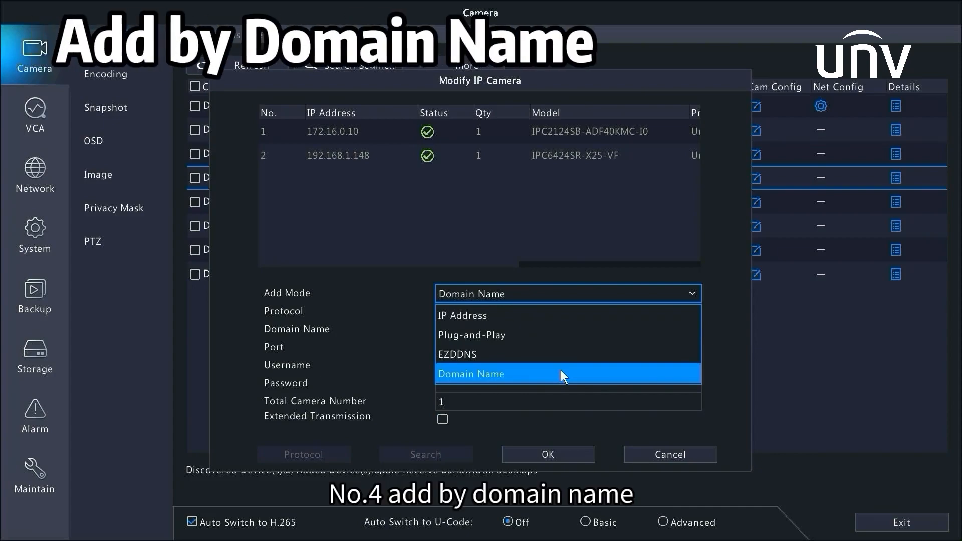
{"action": "left_click", "coordinate": [562, 374]}
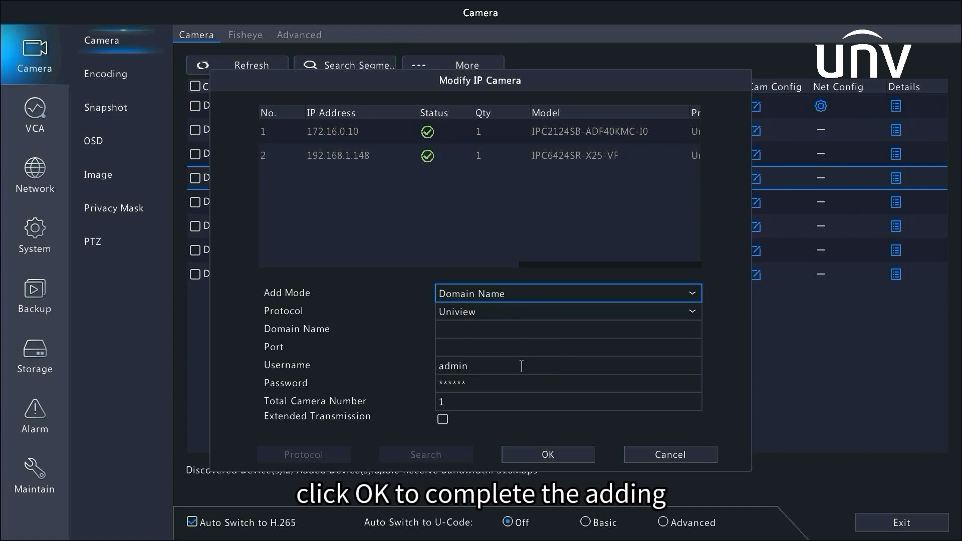
{"action": "left_click", "coordinate": [576, 459]}
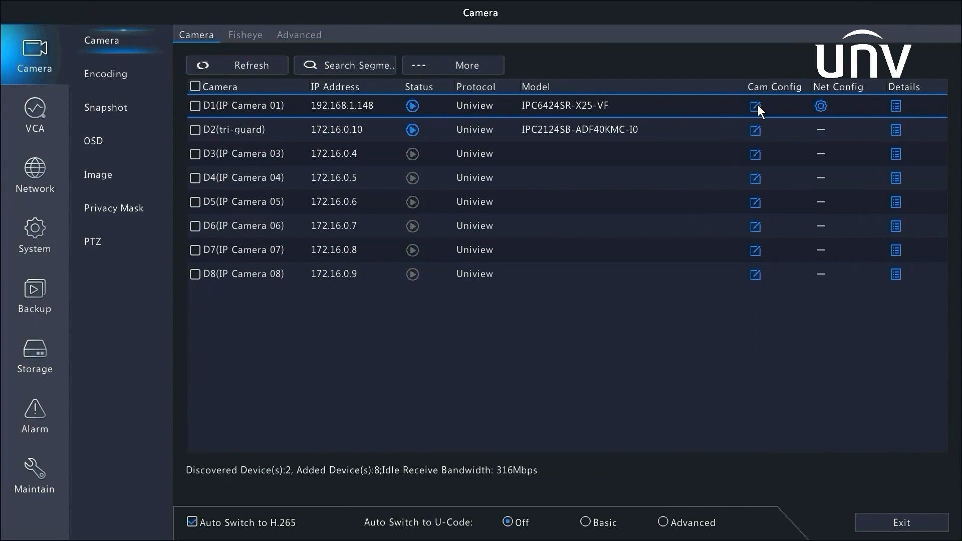
- Enter a wrong password for camera D1, save the configuration, and check the reason shown for its status
{"action": "left_click", "coordinate": [756, 105]}
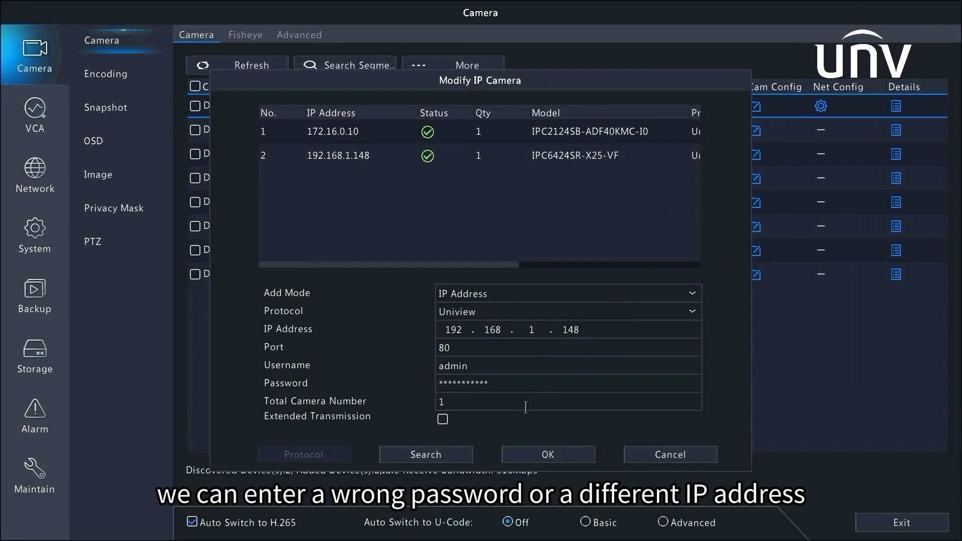
{"action": "left_click", "coordinate": [506, 384]}
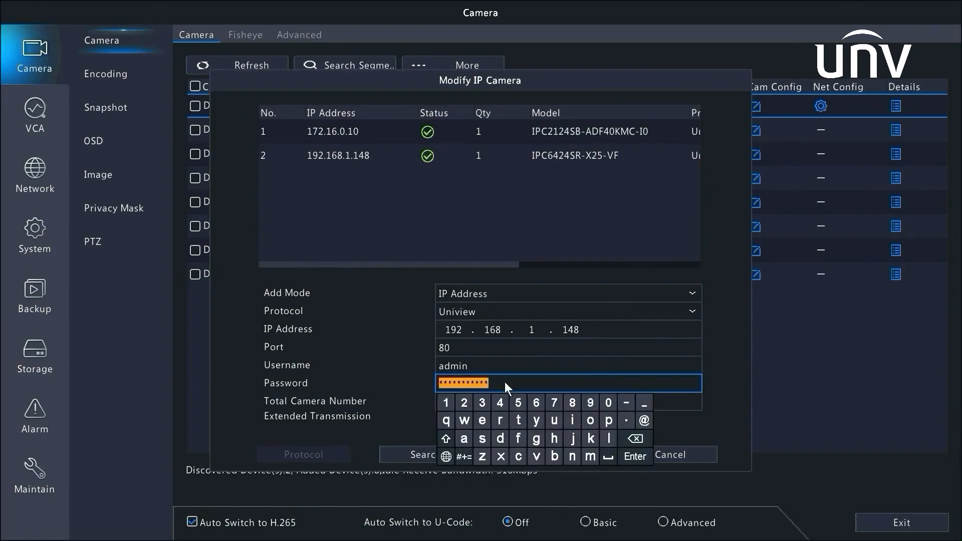
{"action": "left_click", "coordinate": [535, 403]}
{"action": "left_click", "coordinate": [553, 404]}
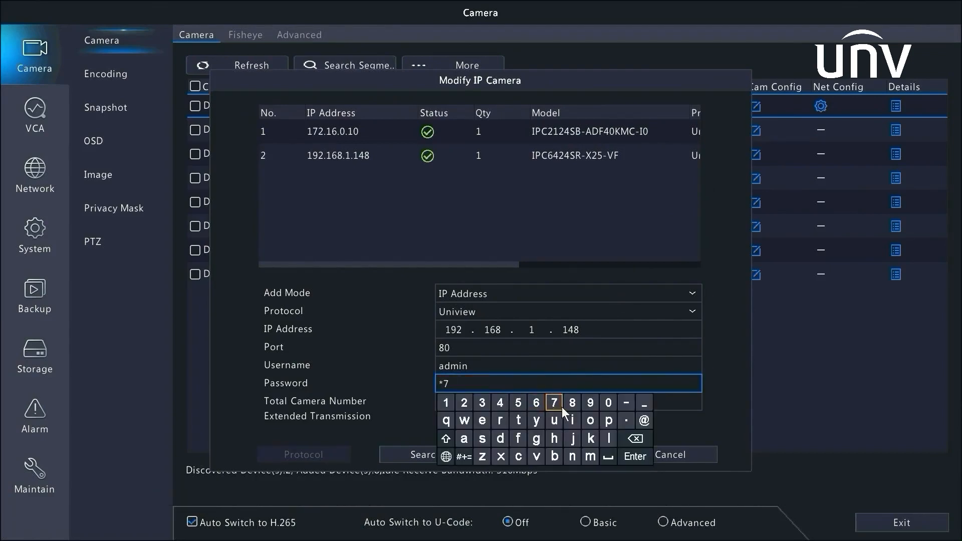
{"action": "left_click", "coordinate": [571, 405]}
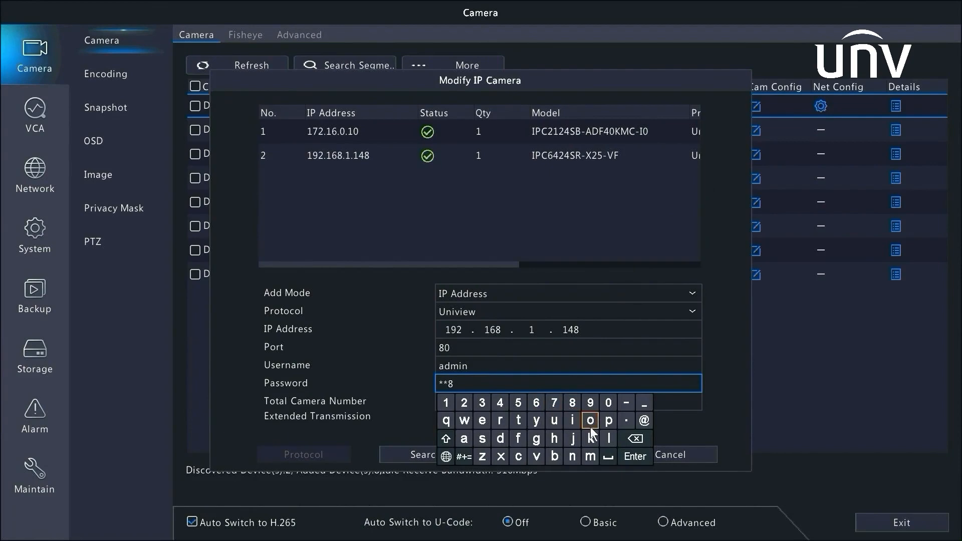
{"action": "left_click", "coordinate": [619, 456]}
{"action": "left_click", "coordinate": [580, 452]}
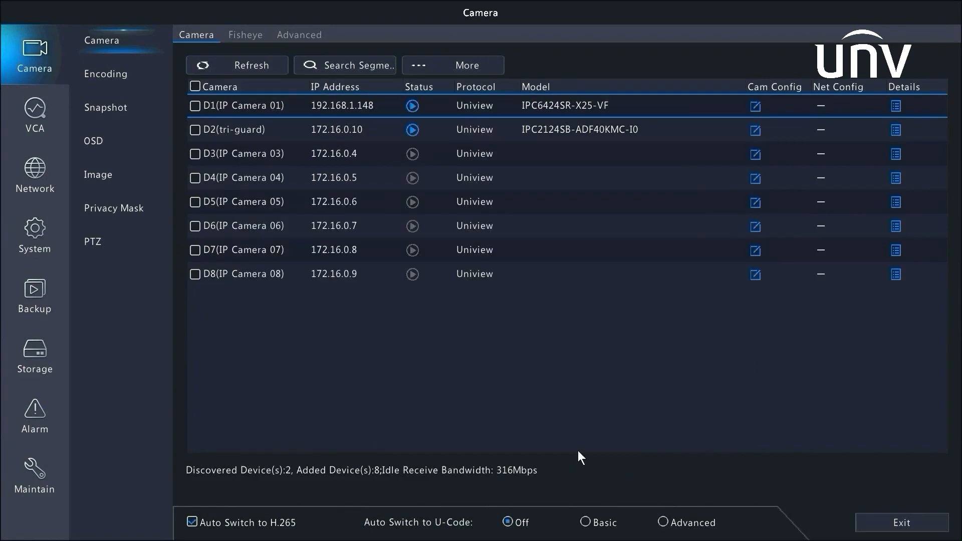
{"action": "mouse_move", "coordinate": [415, 107]}
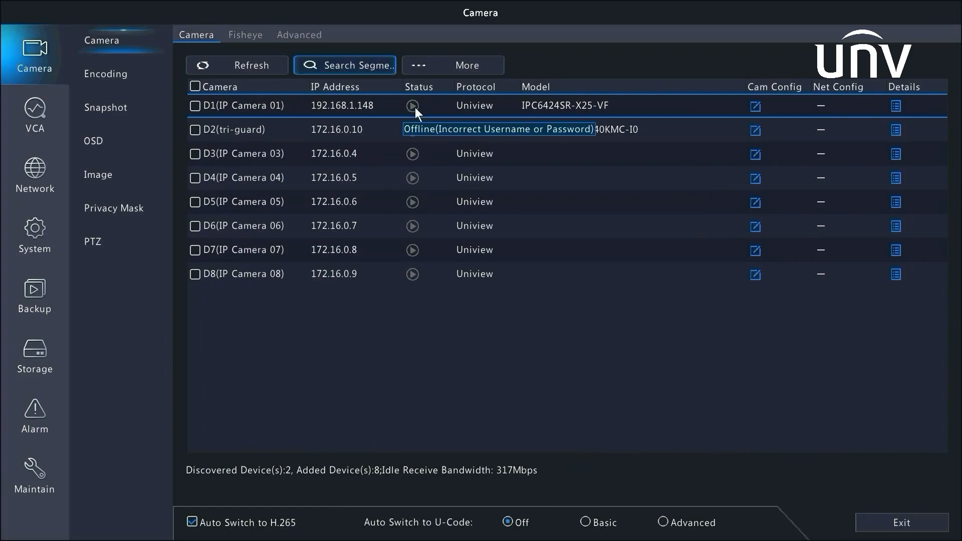